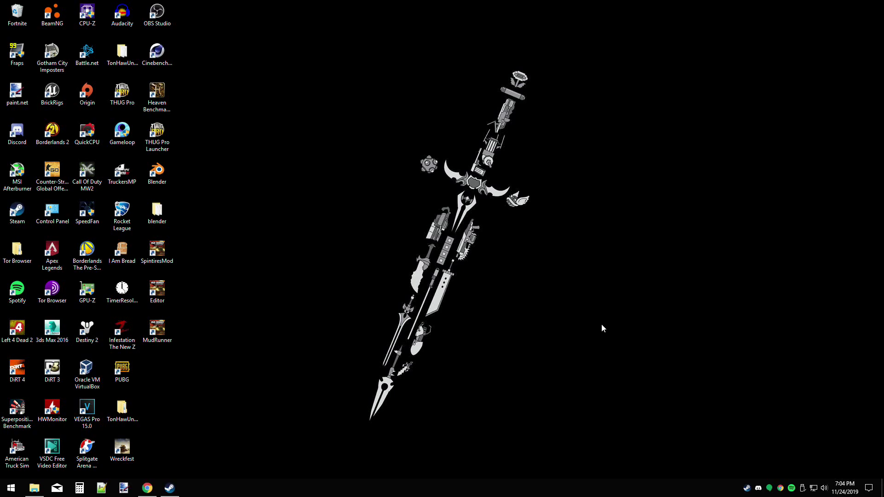
Switch to Chrome and review the SpinTiresMod install instructions in the Focus forum post, from the download link to the directory setup.
key(alt+F9)
click(147, 488)
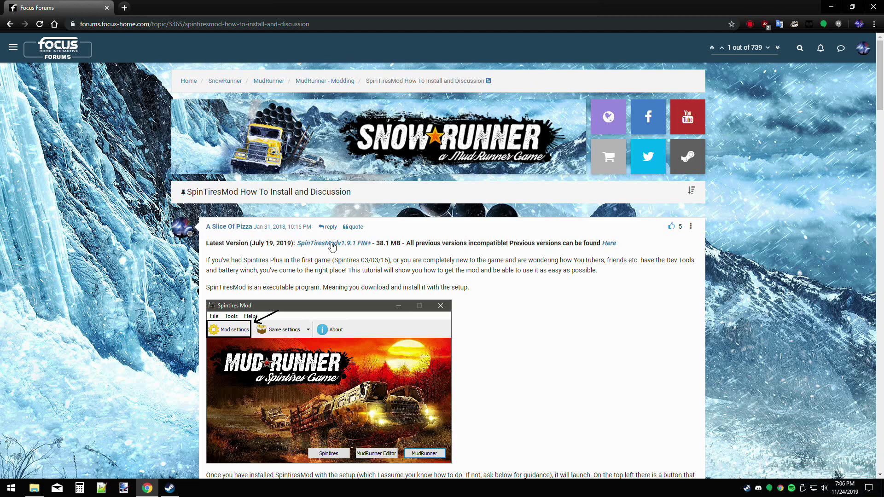
scroll(765, 310, down, 4)
scroll(764, 310, down, 12)
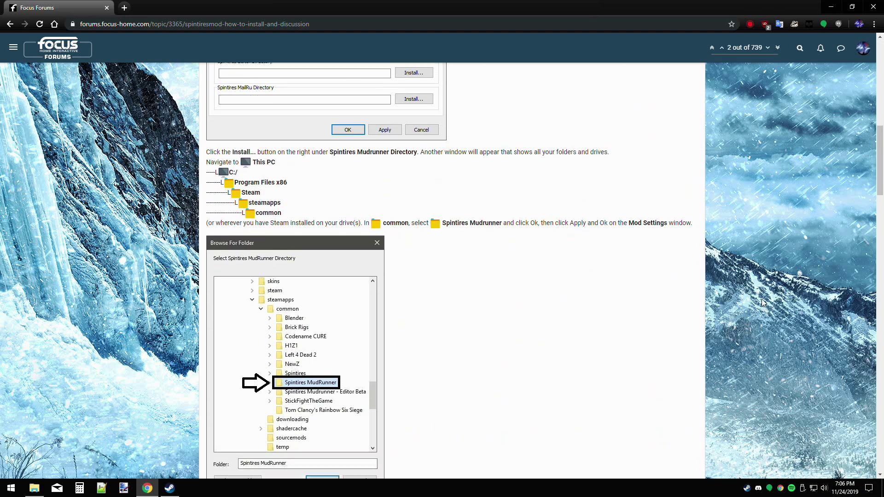
scroll(762, 303, down, 4)
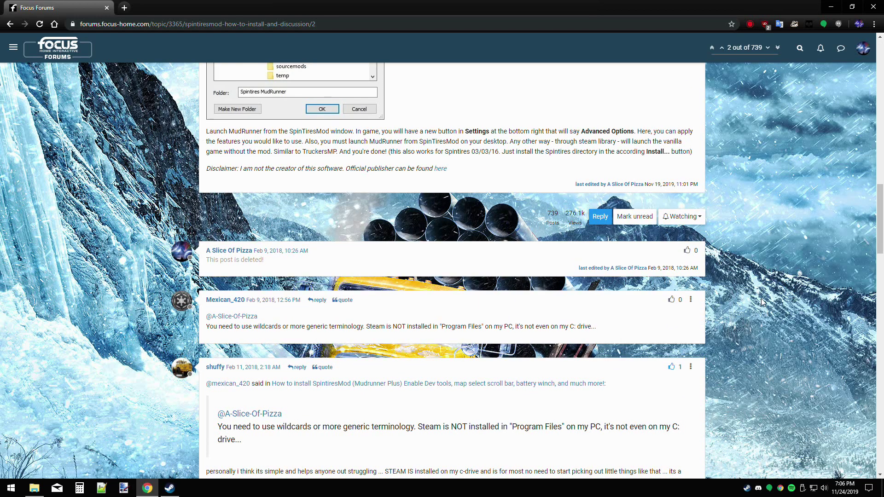
scroll(762, 302, up, 15)
scroll(763, 303, up, 6)
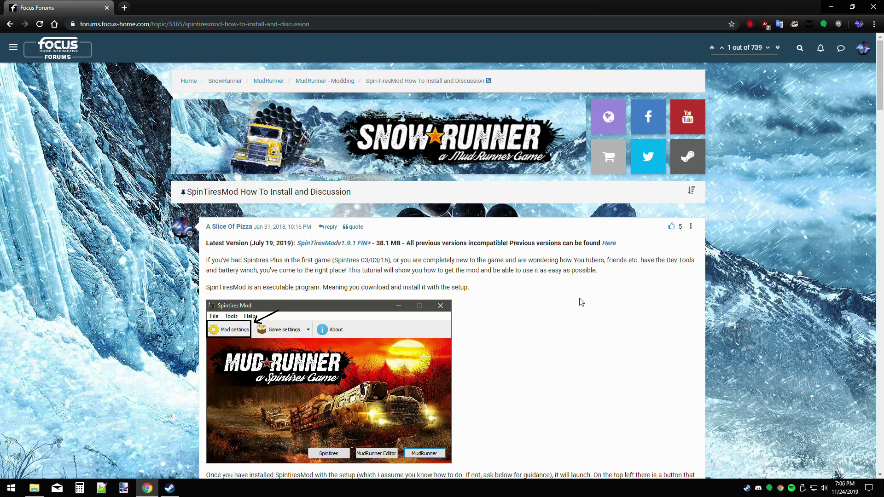
scroll(581, 302, down, 14)
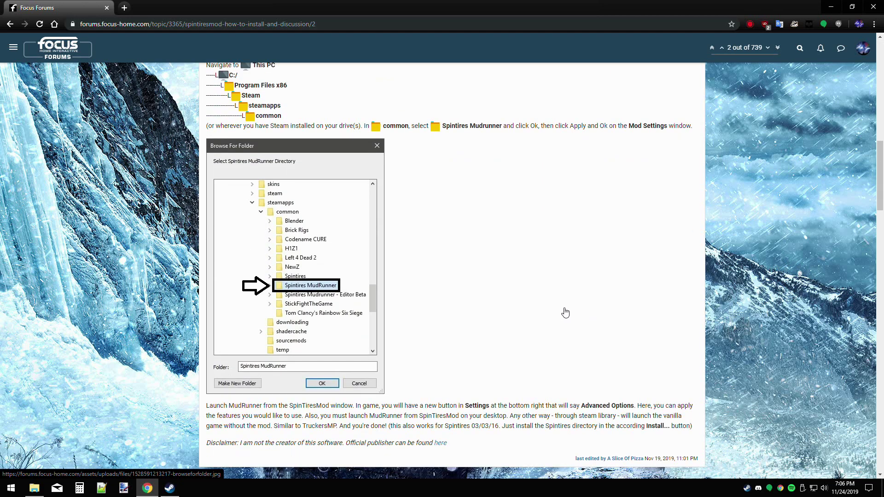
scroll(793, 305, up, 6)
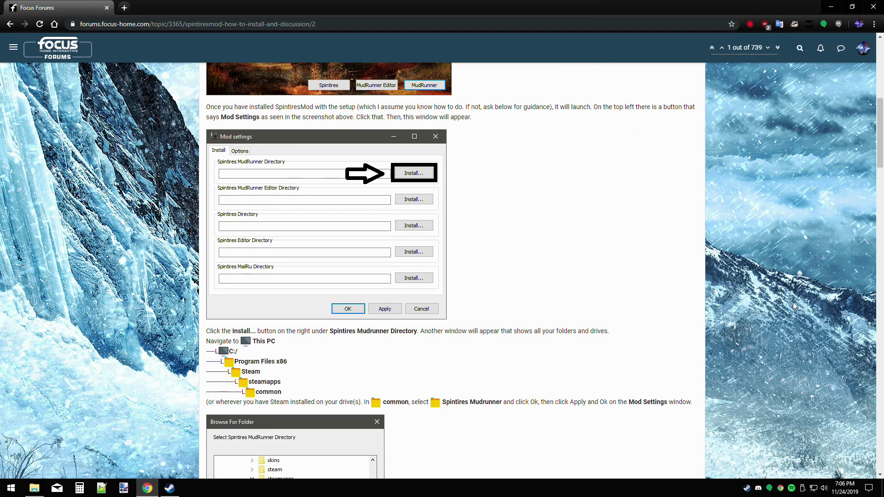
scroll(794, 305, up, 8)
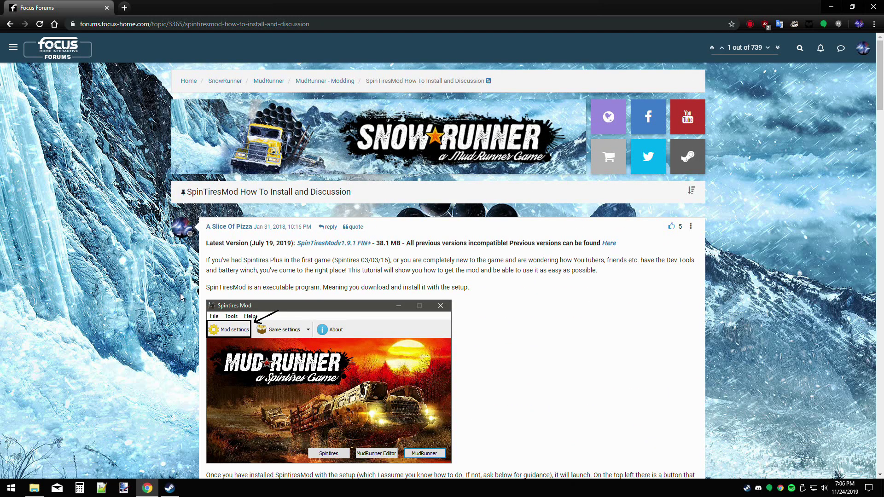
Download SpintiresModInstallv1.9.1 FIN+.exe through the forum post's latest version link and show the file in its folder.
click(335, 244)
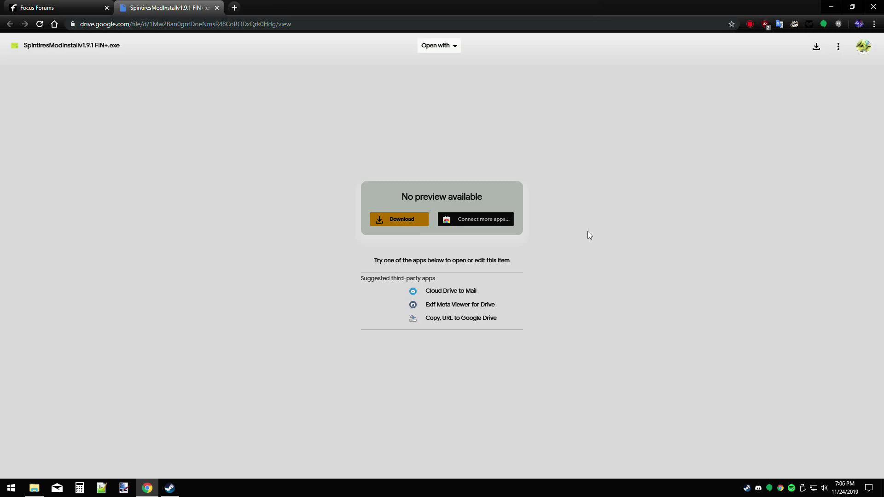
click(400, 221)
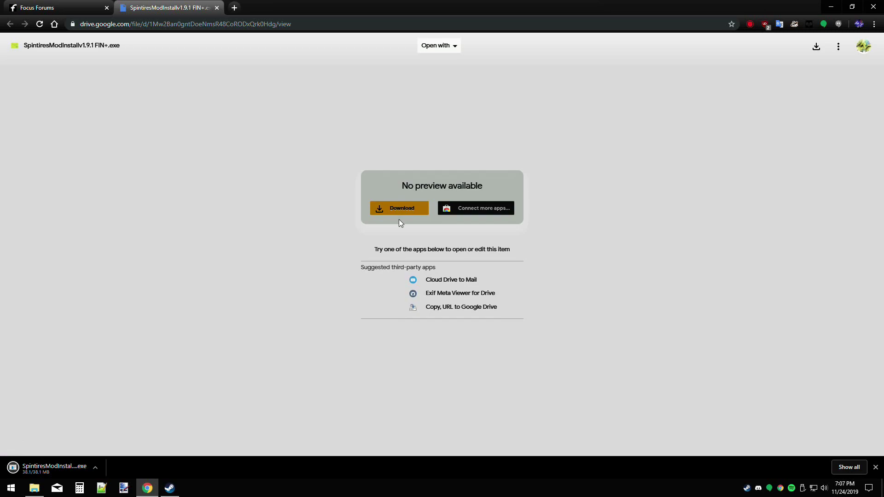
click(96, 467)
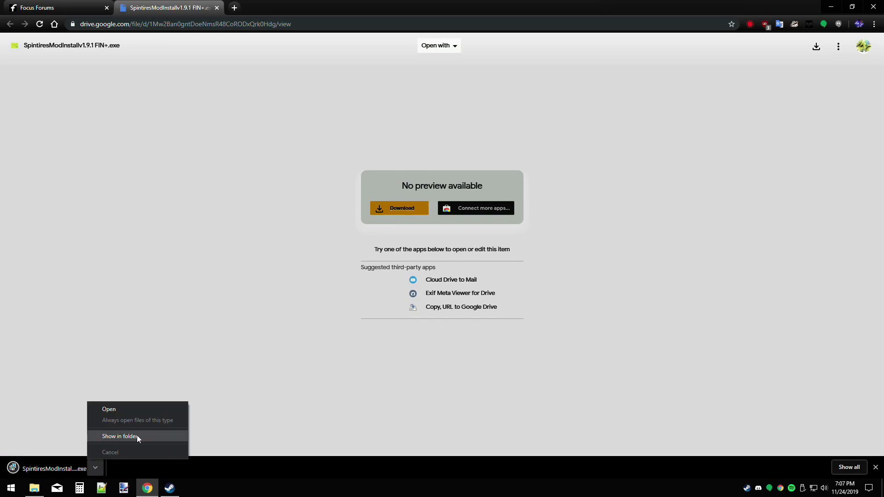
click(113, 437)
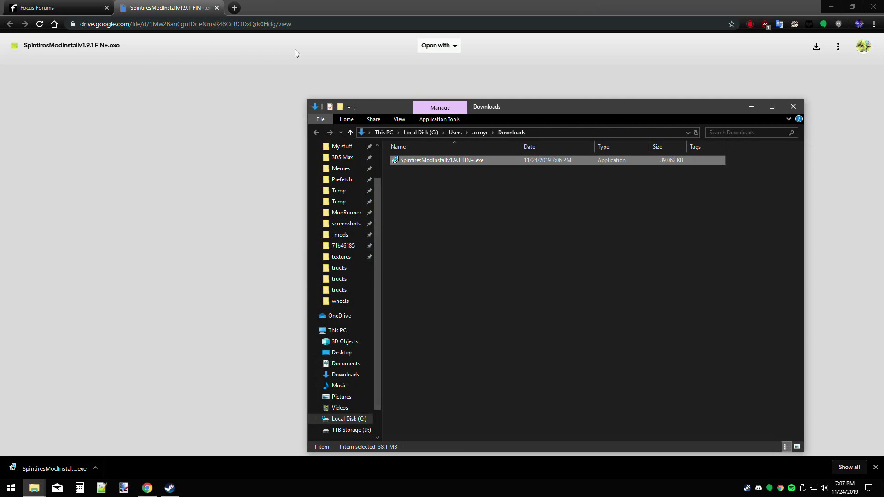
click(832, 6)
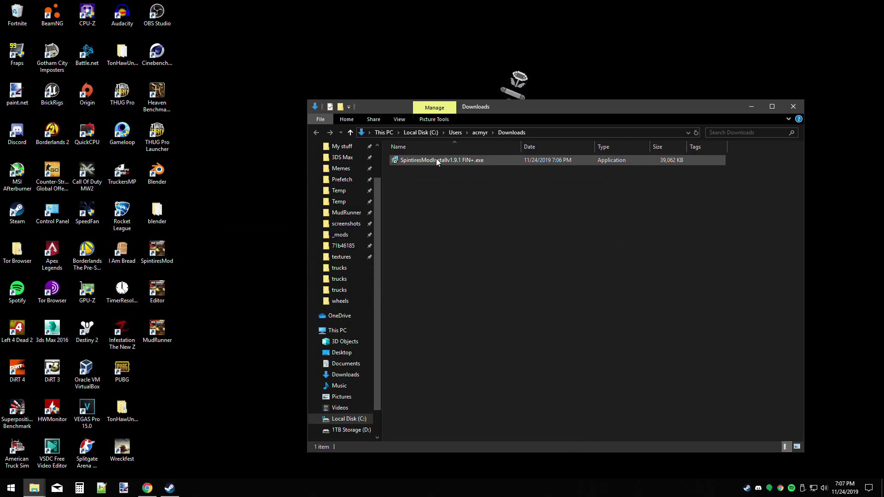
Run SpintiresModInstallv1.9.1 FIN+.exe from the Downloads folder.
scroll(369, 198, up, 2)
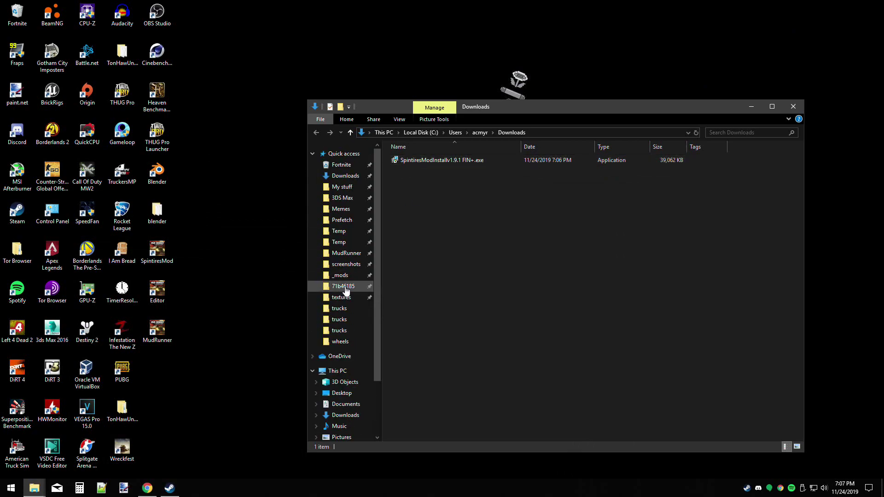
click(353, 175)
scroll(341, 394, down, 2)
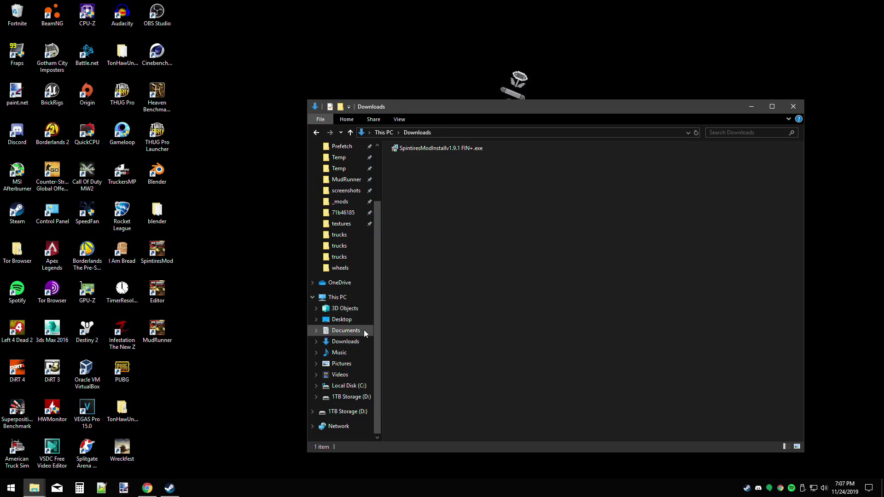
scroll(363, 330, up, 2)
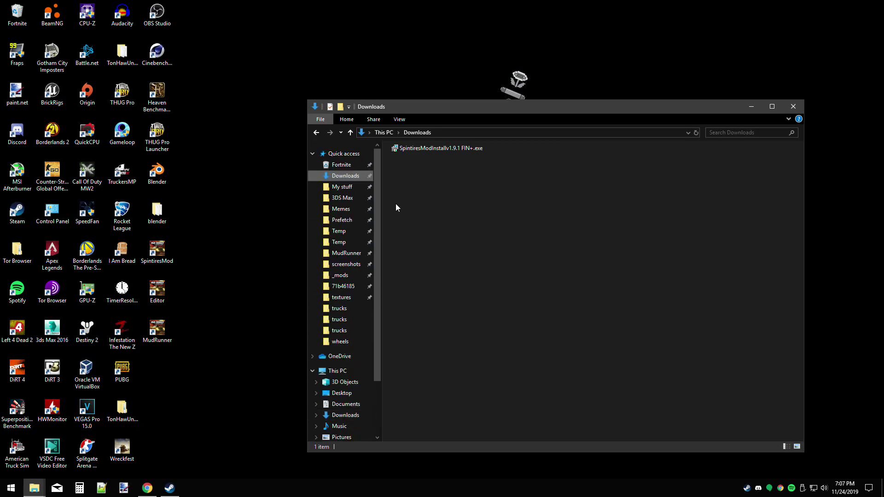
double_click(474, 148)
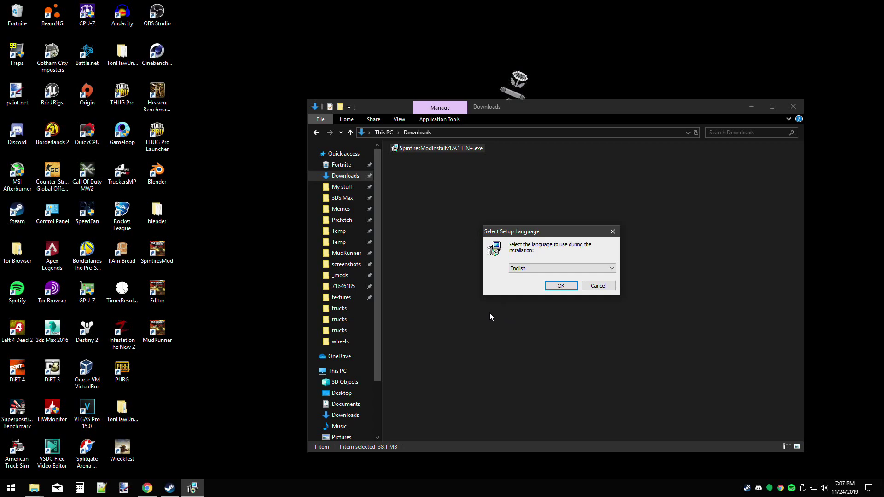
Install SpintiresMod in English with a desktop shortcut and launch it when setup finishes.
click(571, 287)
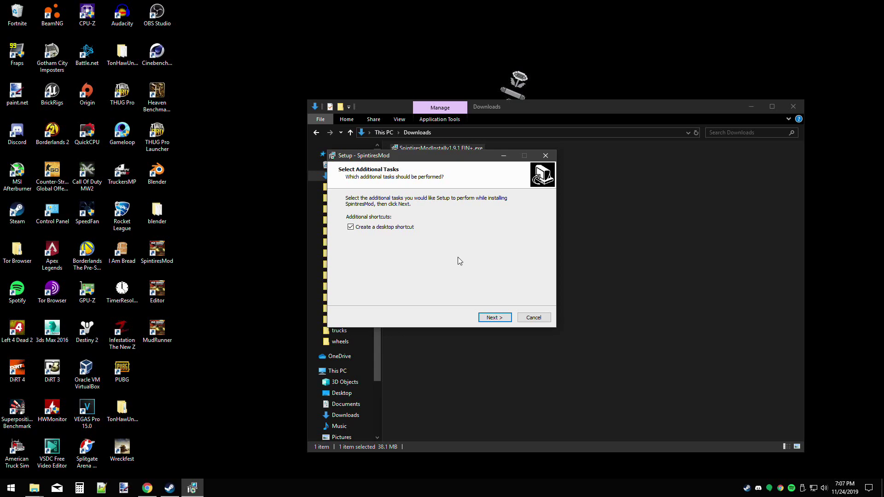
click(501, 317)
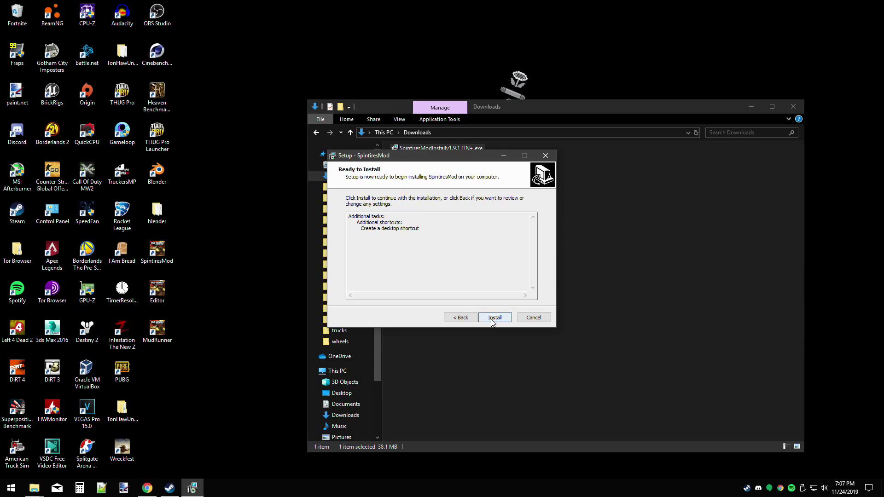
click(491, 318)
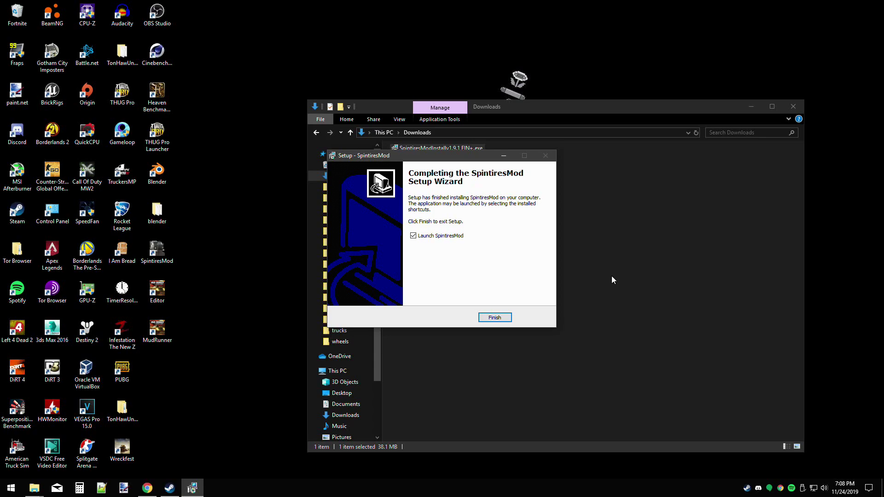
click(506, 318)
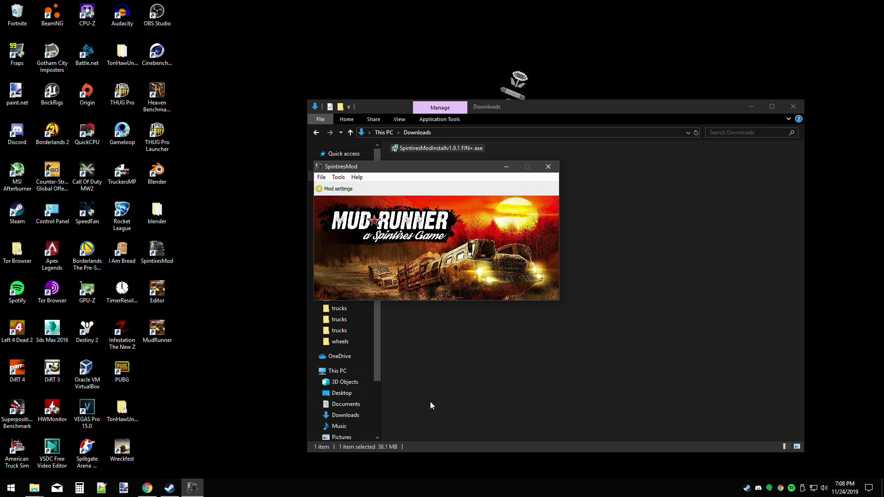
Switch to Steam and open MudRunner's local files folder from the game's properties, leaving only the folder window in view.
click(170, 488)
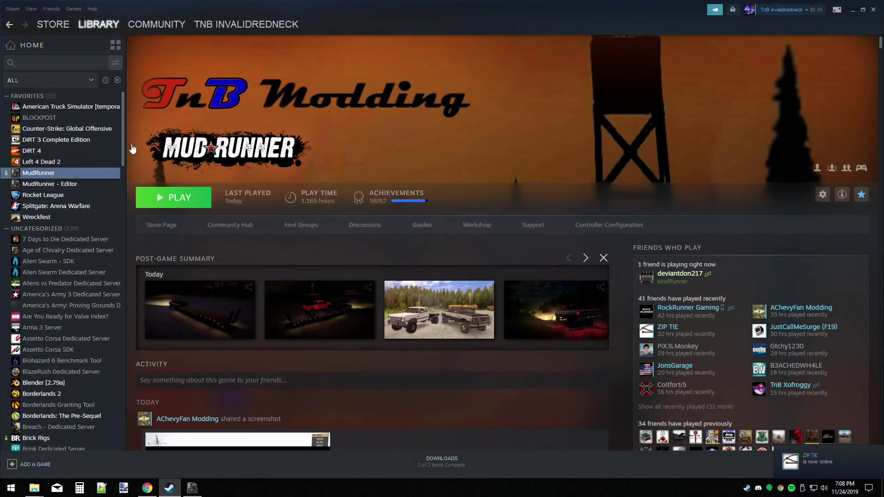
mouse_move(98, 26)
click(32, 45)
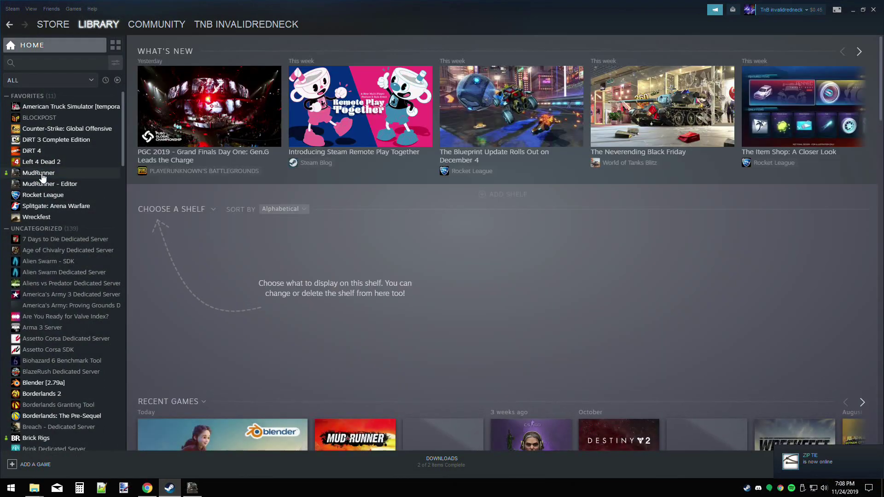
right_click(42, 173)
click(56, 235)
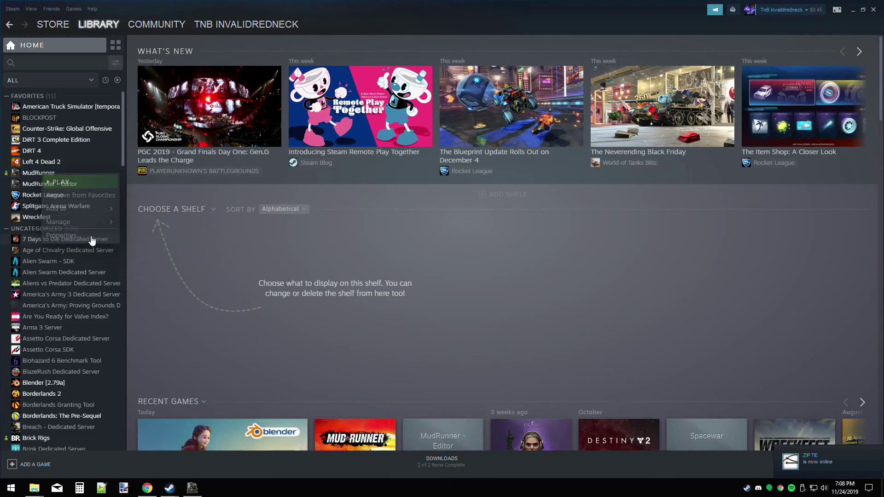
click(401, 117)
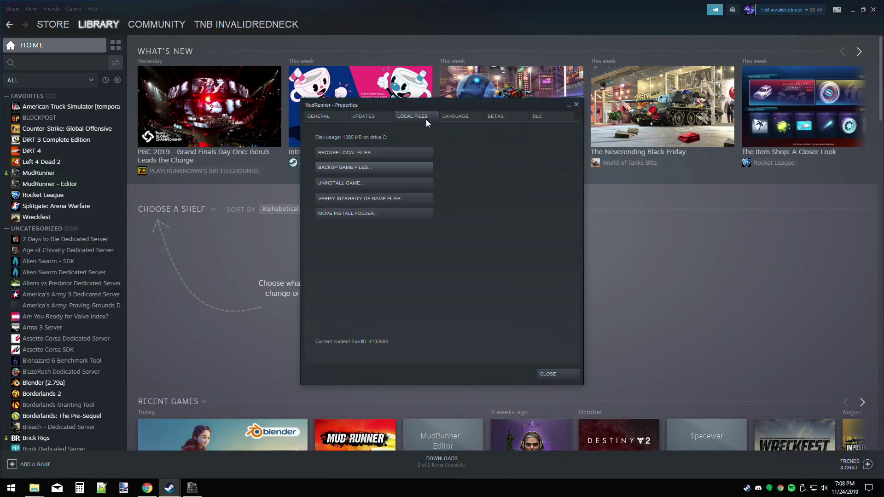
click(372, 154)
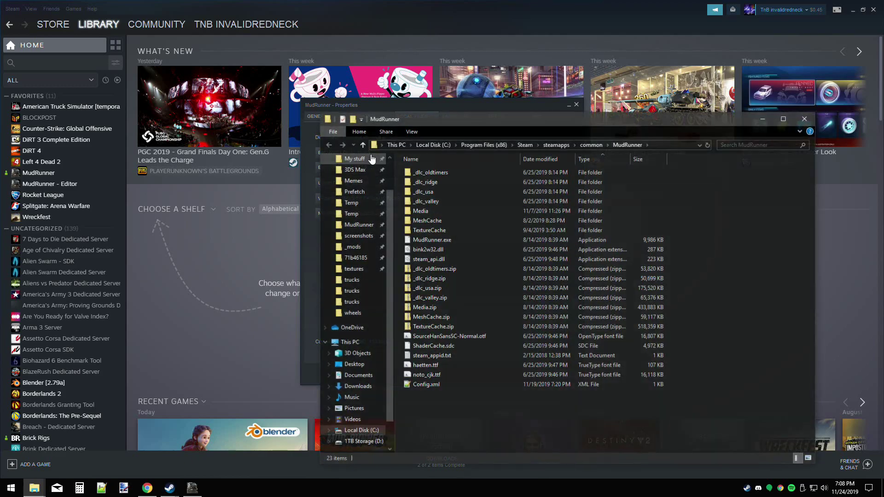
mouse_move(601, 117)
mouse_down()
mouse_move(590, 100)
mouse_move(597, 110)
mouse_up()
click(851, 10)
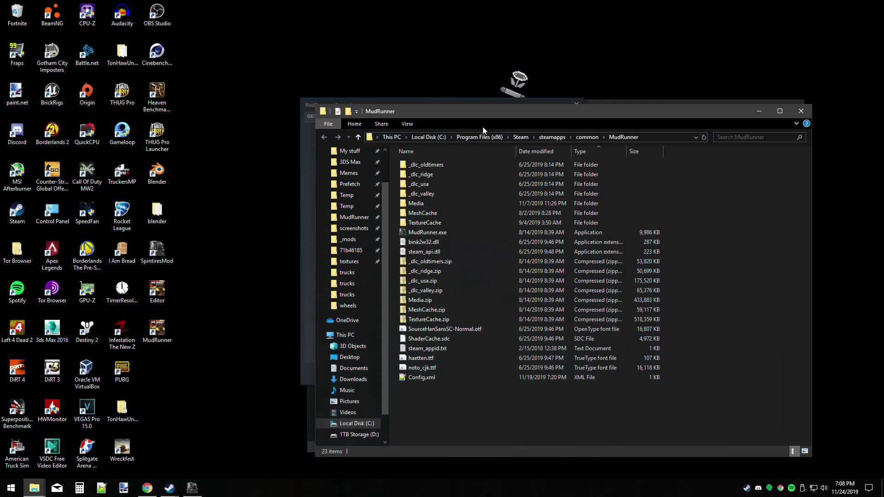
Switch to SpintiresMod and open the folder browser for the MudRunner Directory in the mod settings, placing it beside the game folder.
click(192, 488)
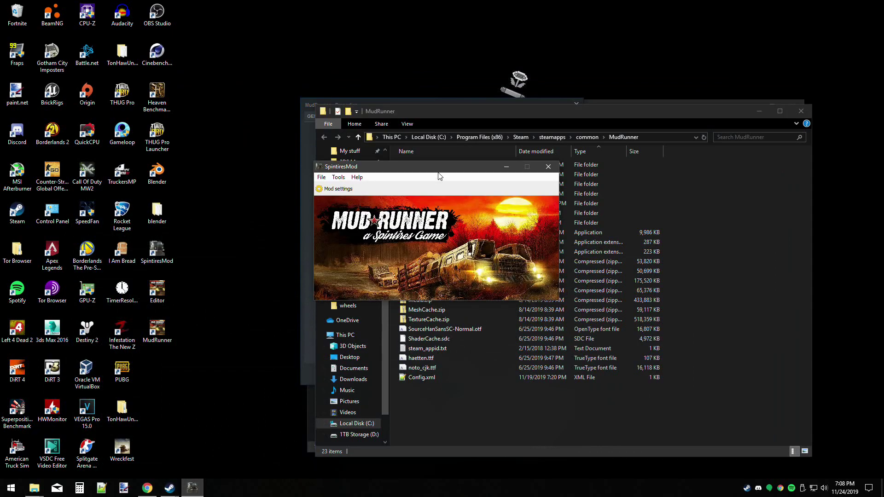
drag(390, 171, 209, 213)
click(147, 236)
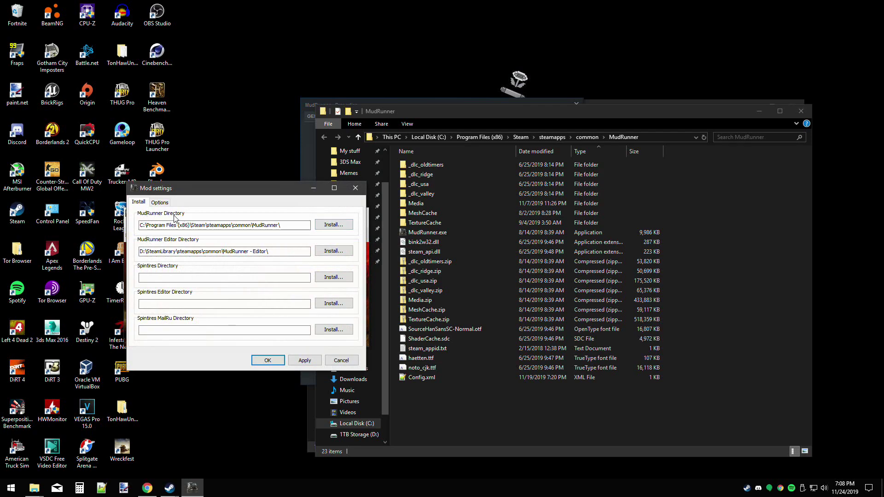
click(333, 225)
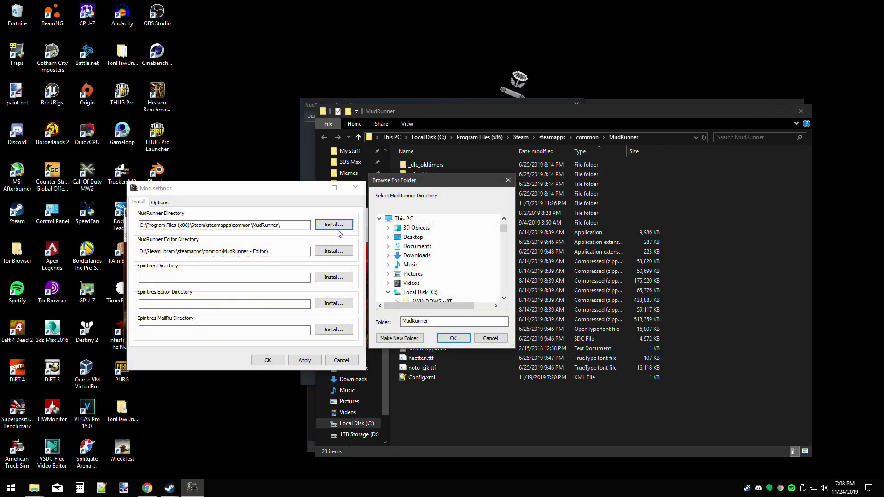
drag(422, 115, 739, 200)
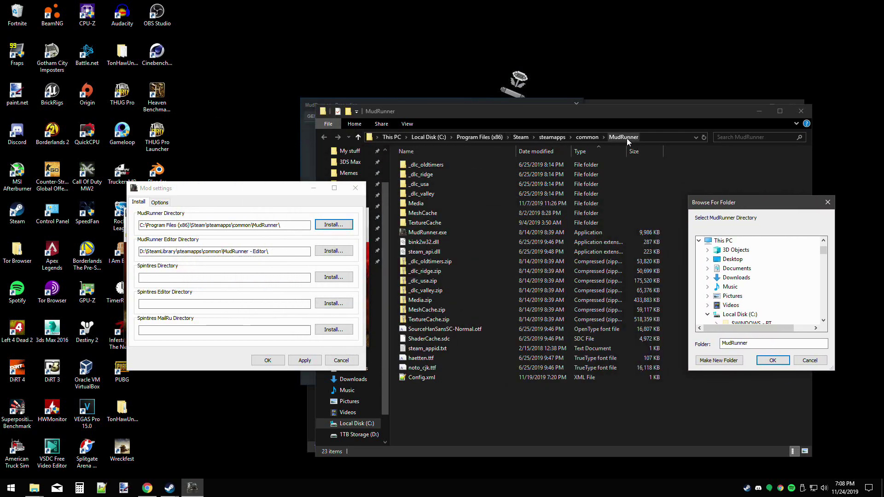
Copy the address of the MudRunner game folder as text in File Explorer.
click(624, 113)
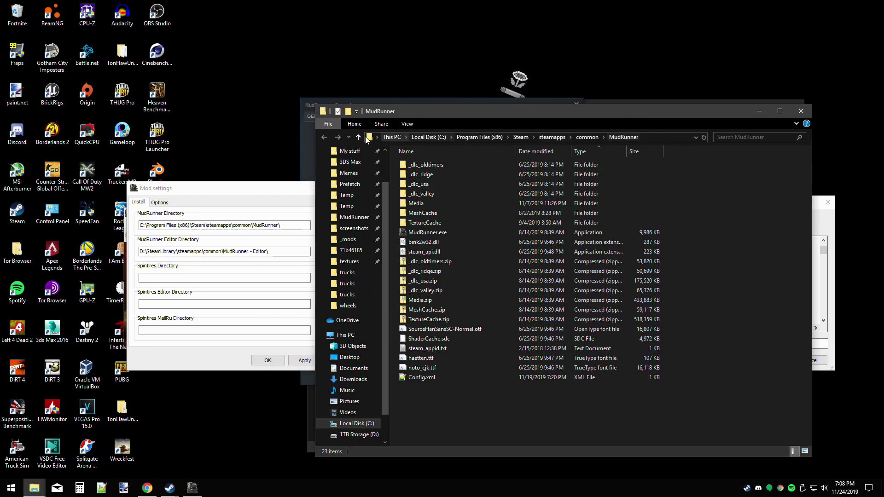
right_click(623, 137)
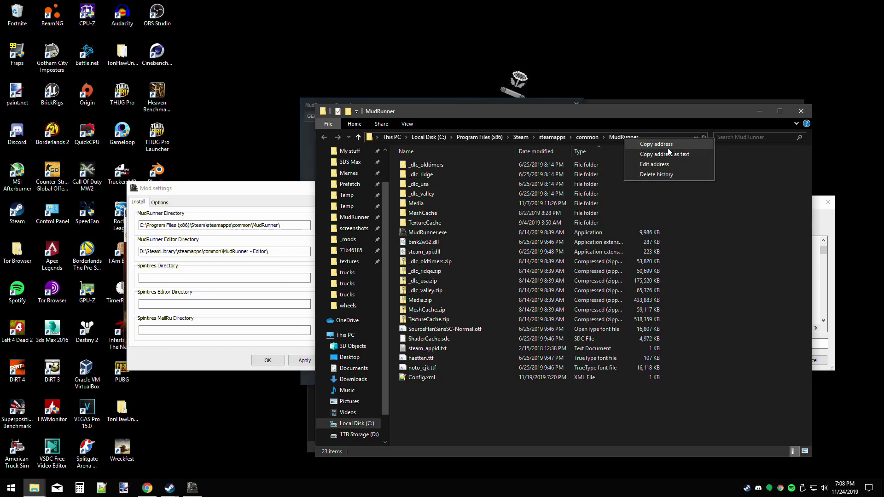
click(685, 155)
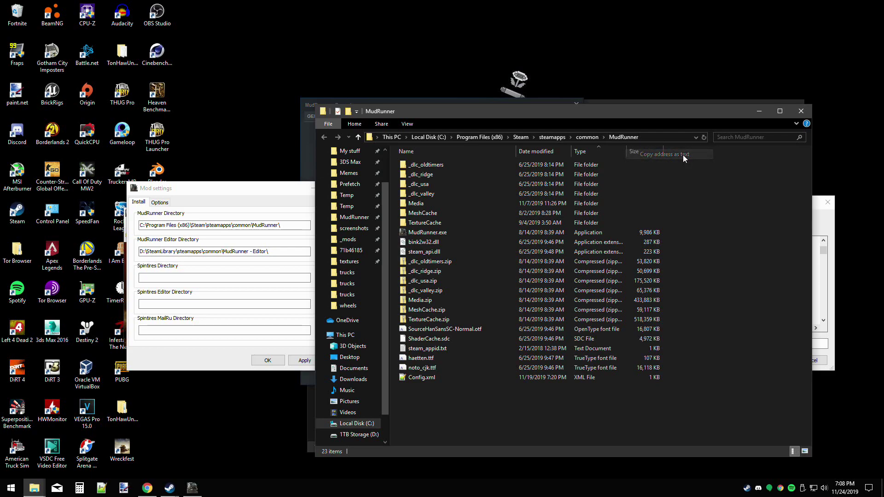
Install the mod into the MudRunner directory by pasting the copied game folder path into the folder browser, and save the mod settings.
click(821, 217)
drag(767, 193, 676, 189)
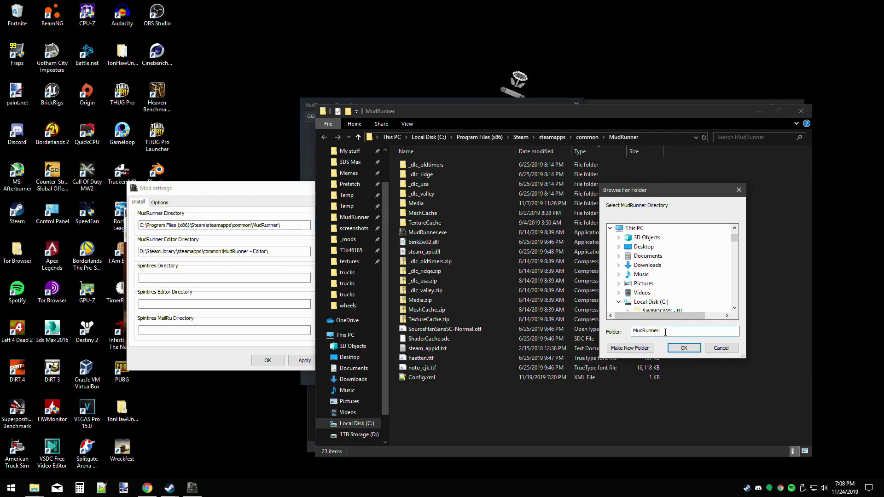
drag(675, 331, 633, 330)
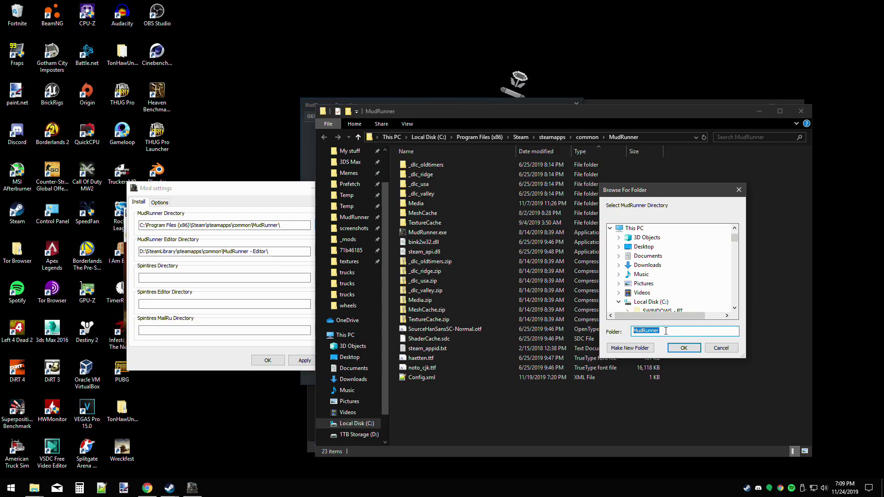
key(ctrl+v)
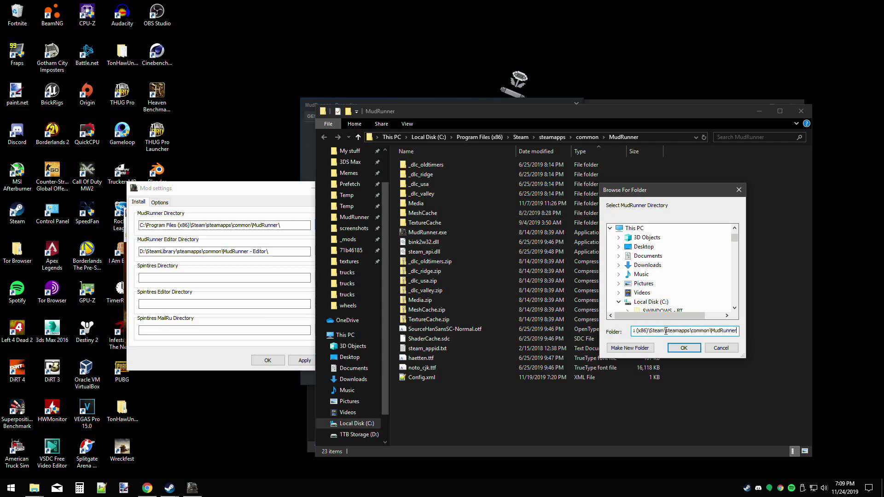
click(684, 348)
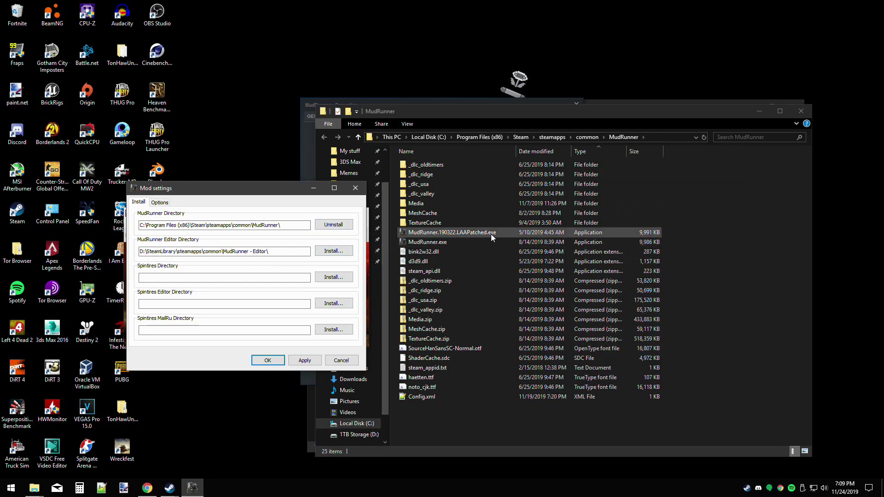
click(265, 359)
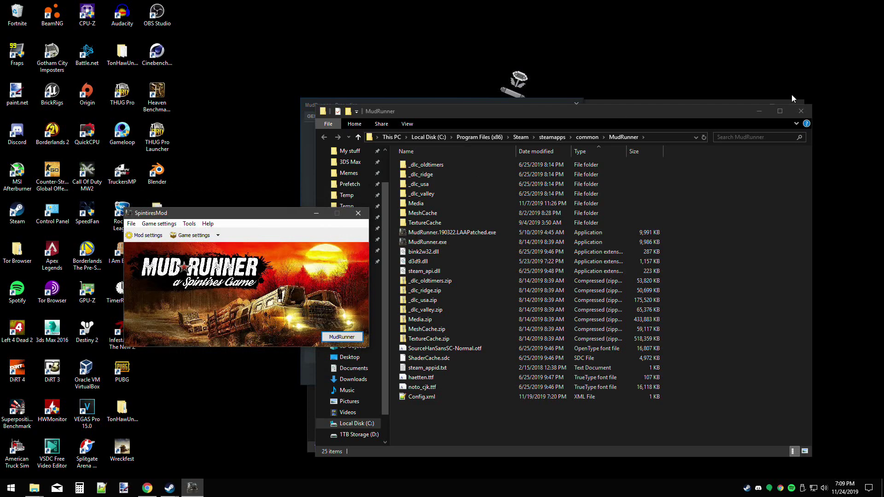
Clear the game folder and Steam properties windows out of view and launch MudRunner from SpintiresMod.
click(758, 112)
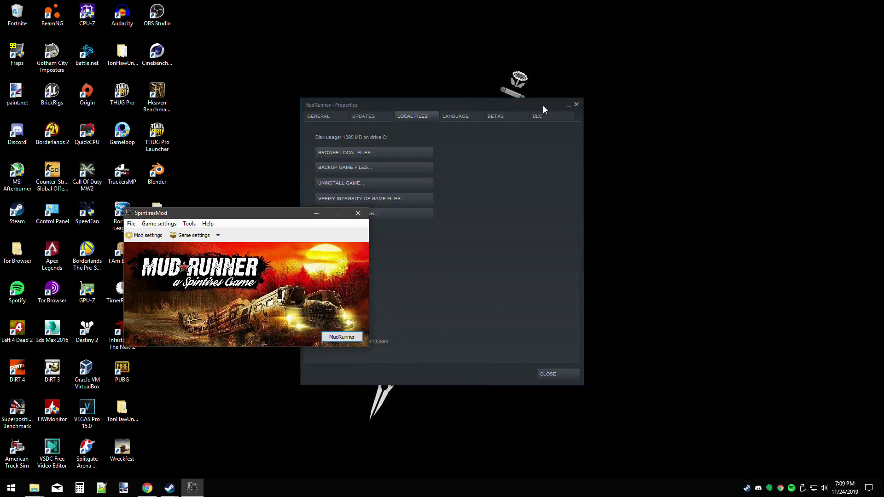
drag(543, 109, 691, 122)
click(731, 117)
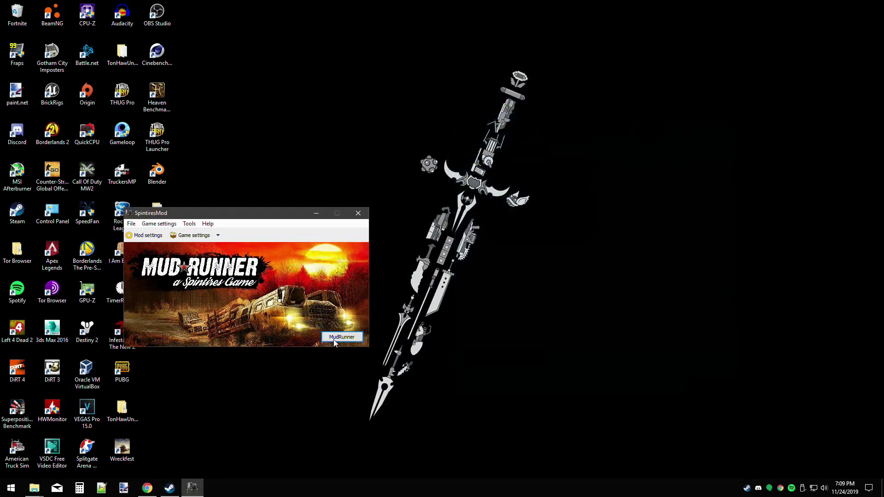
drag(251, 213, 455, 187)
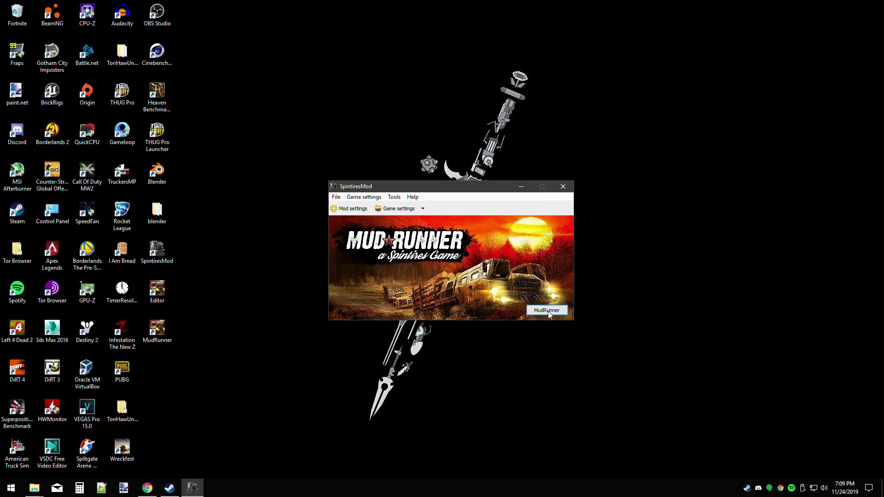
click(548, 312)
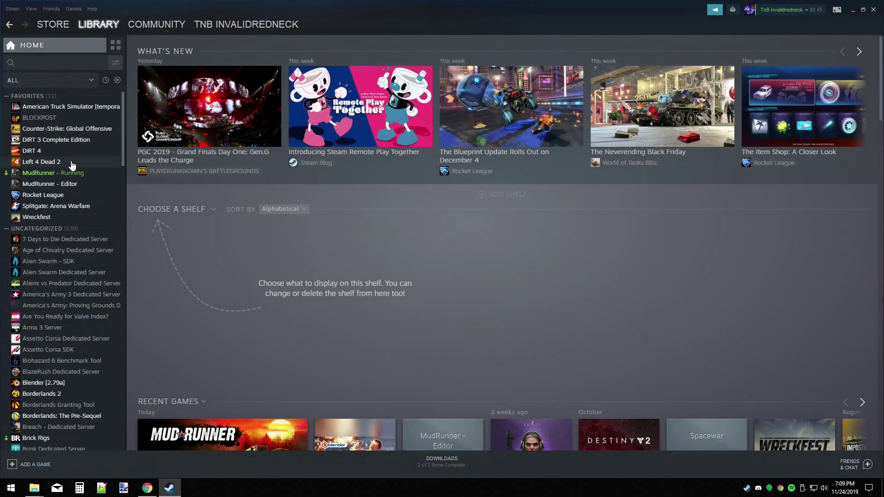
Look at MudRunner's page in the Steam library and the MudRunner and SpintiresMod shortcuts on the desktop.
click(54, 174)
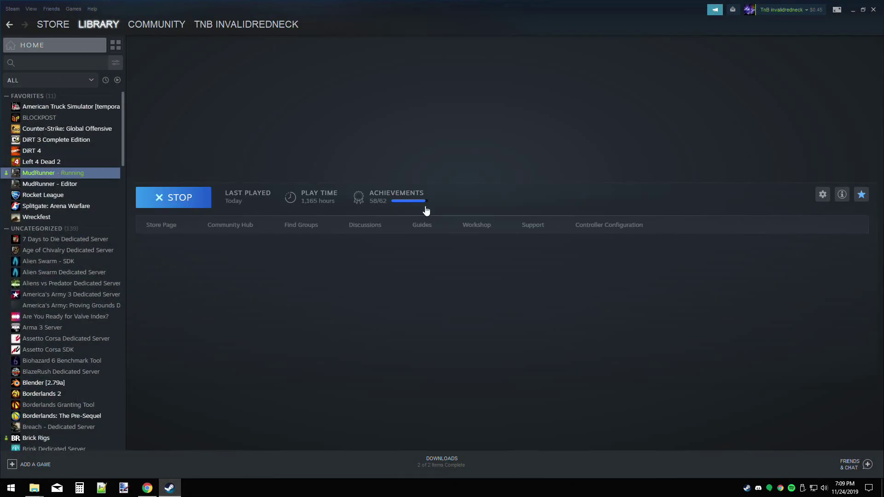
key(super+d)
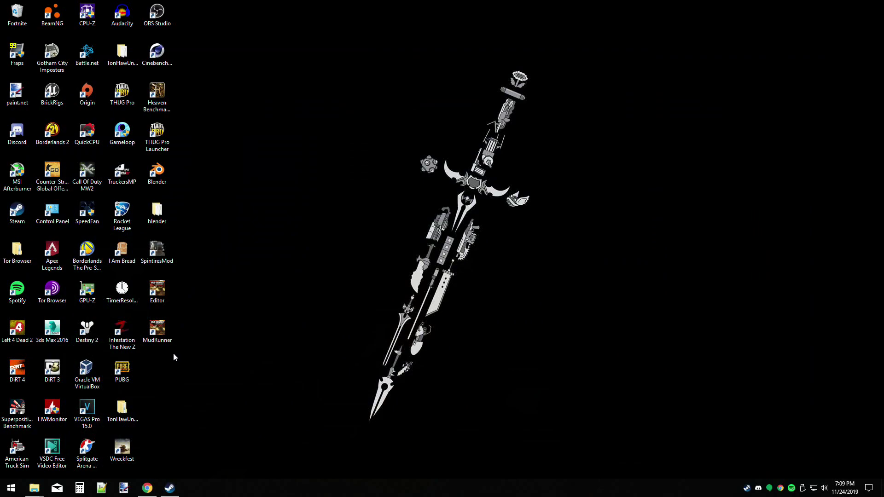
click(152, 343)
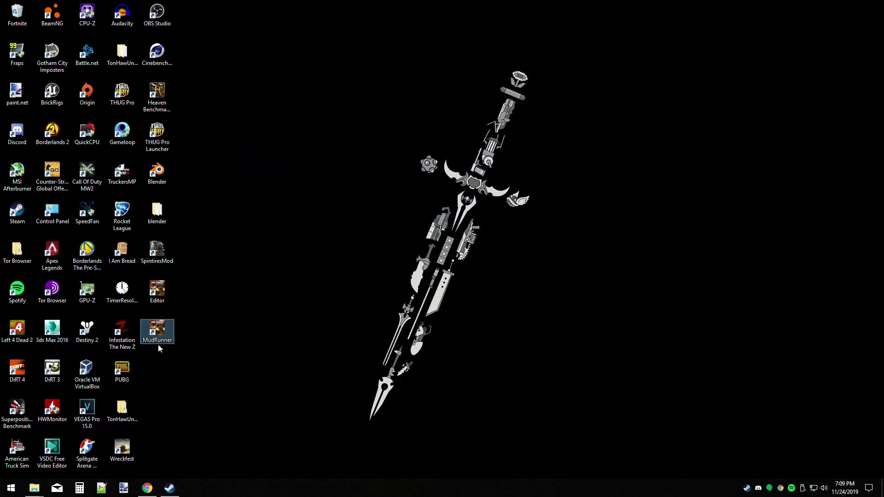
click(264, 308)
click(165, 253)
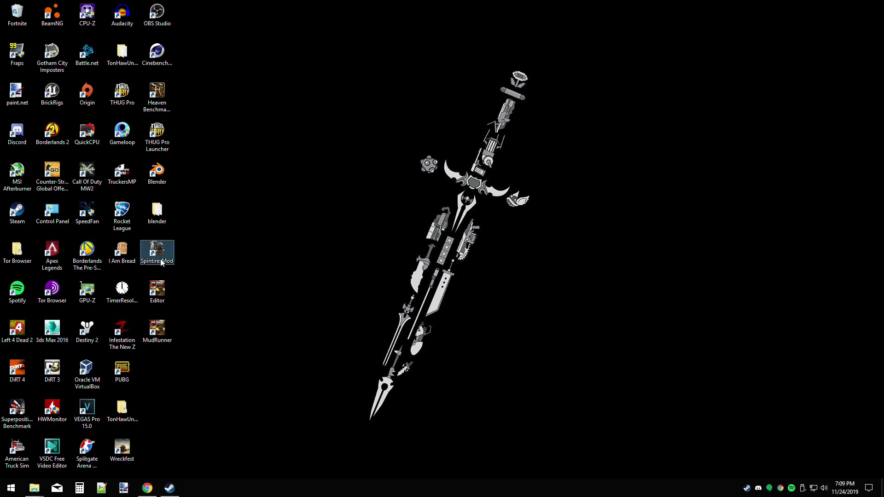
click(215, 271)
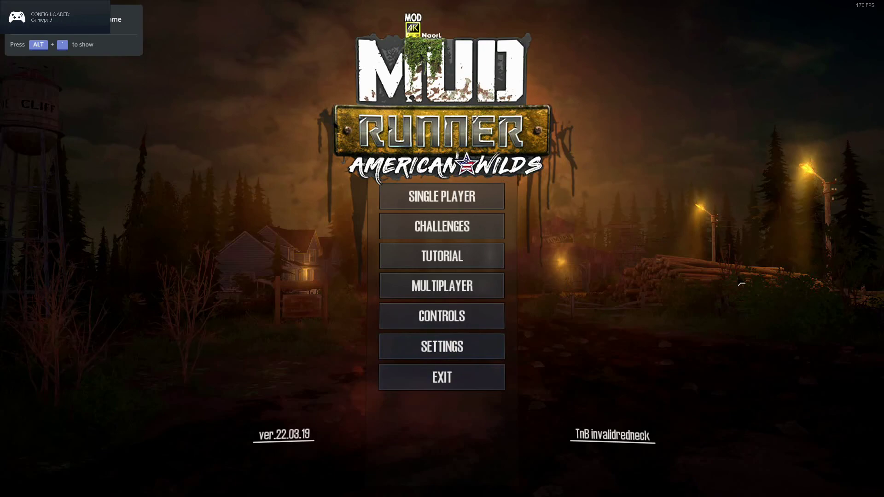
Review and accept the mod's advanced settings within the game settings, and switch the game from fullscreen to windowed mode.
click(451, 348)
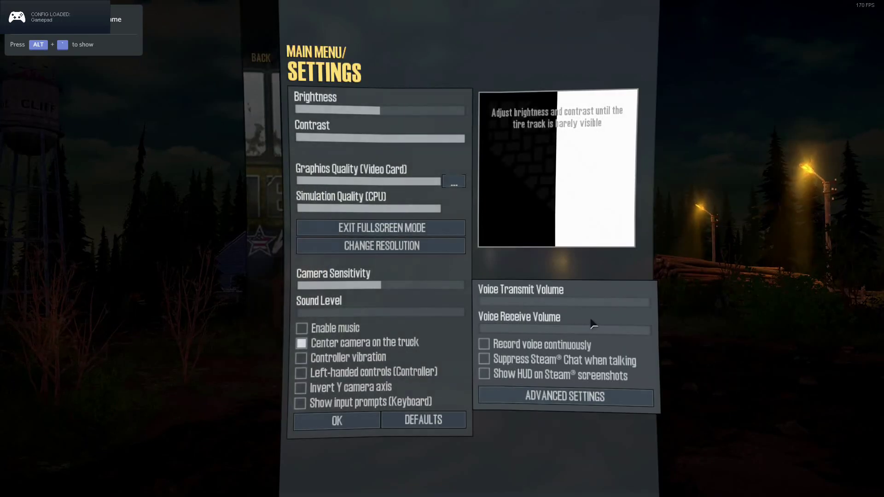
click(616, 401)
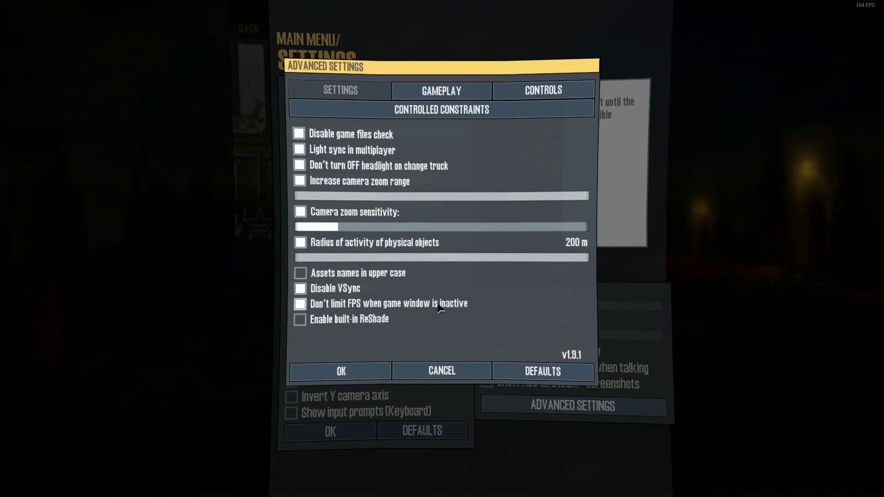
click(350, 373)
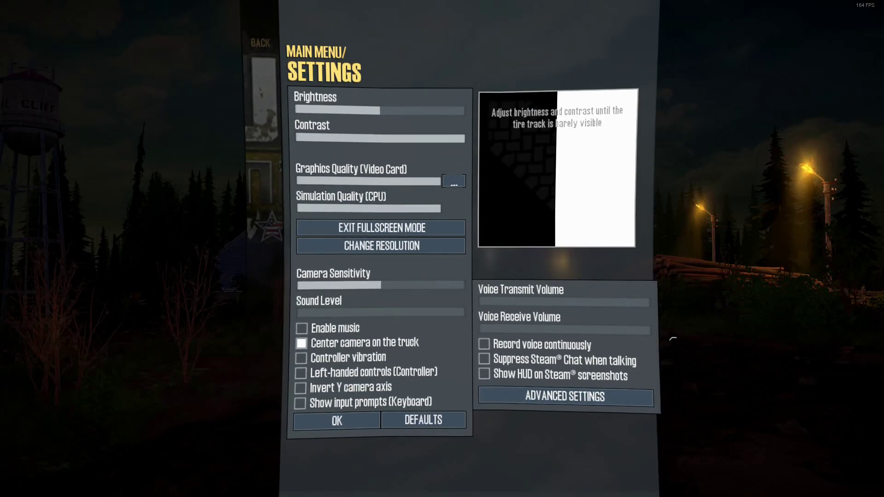
key(alt+Return)
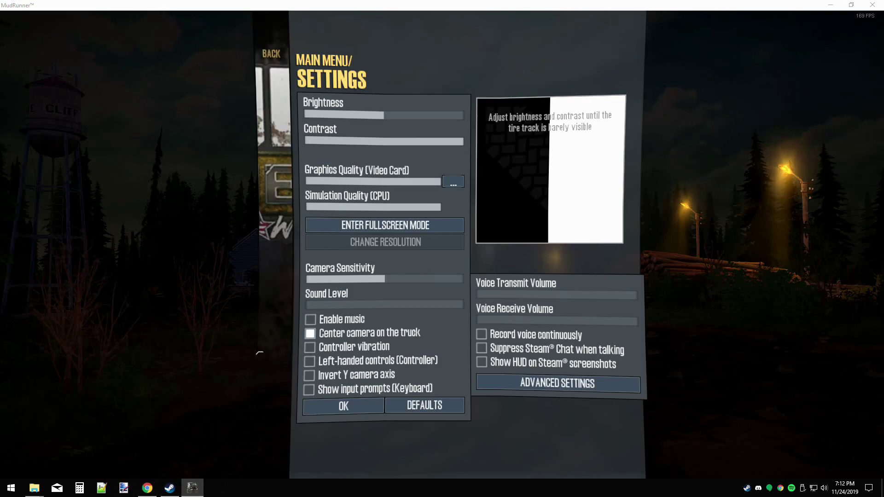
Reopen the advanced settings in the game and close the blank paint.net window.
key(alt+Tab)
mouse_move(496, 9)
mouse_down()
mouse_move(454, 125)
mouse_move(664, 101)
mouse_move(287, 100)
mouse_up()
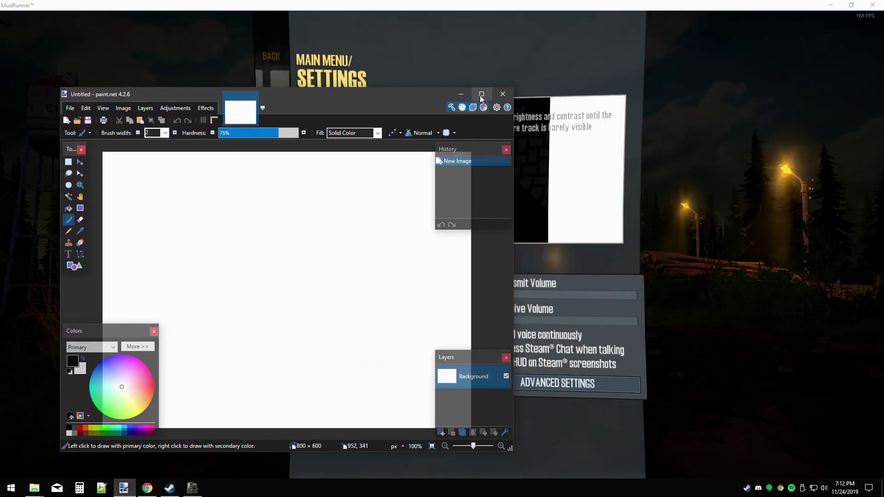
key(alt+Tab)
key(Return)
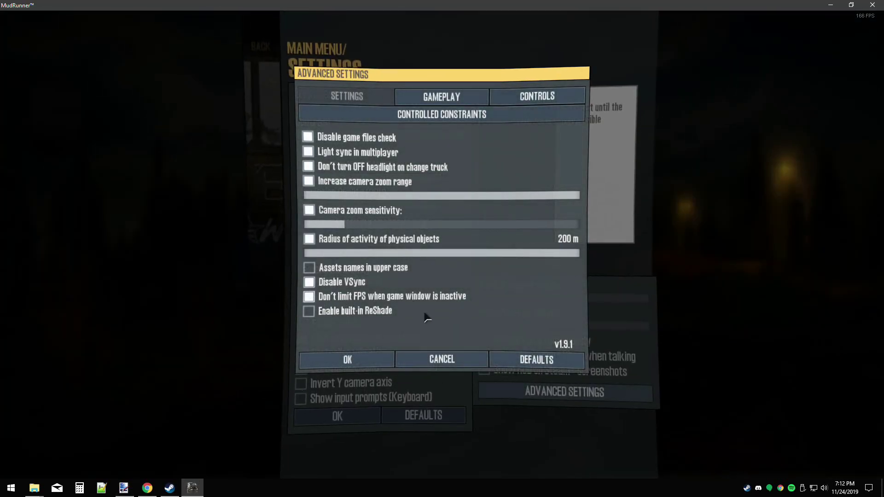
click(123, 489)
drag(289, 94, 337, 92)
click(549, 93)
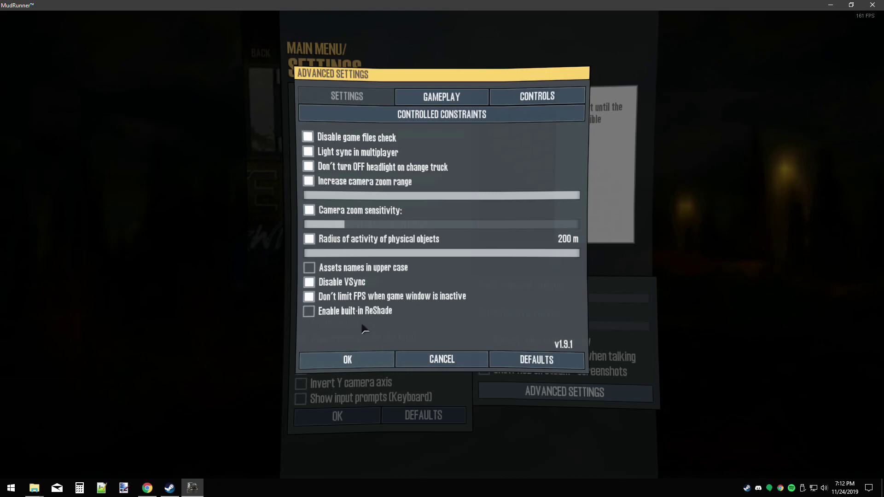
Review the advanced gameplay options, assign F9 as the primary key for activating the free camera, and accept the settings.
click(443, 99)
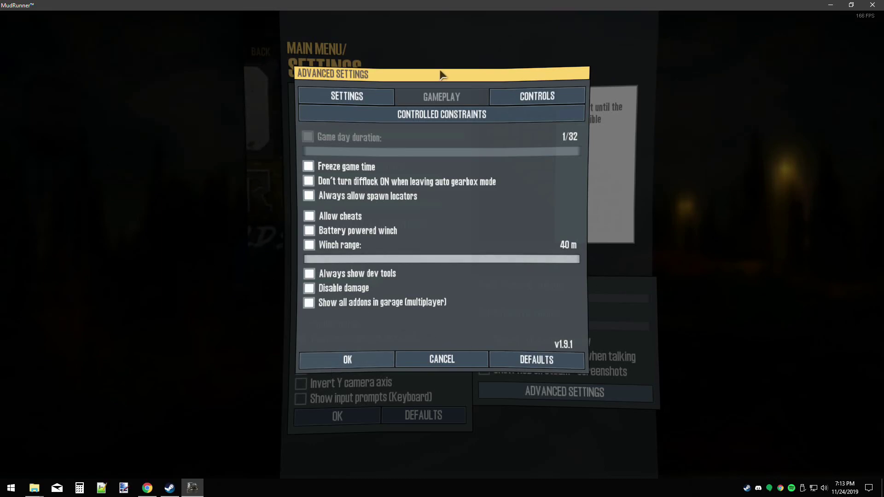
click(538, 98)
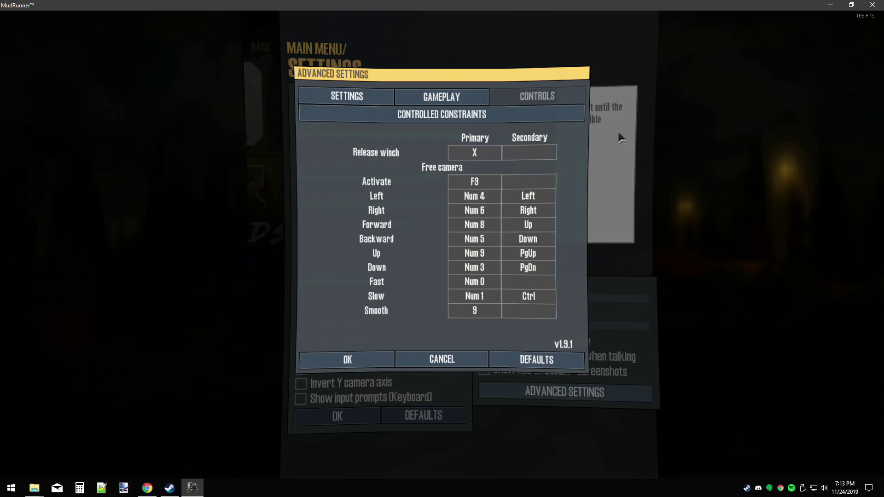
click(478, 184)
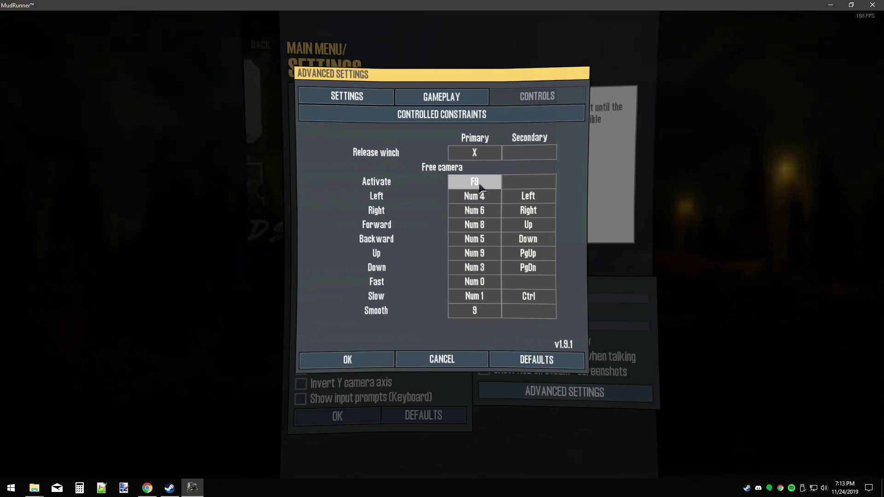
key(F9)
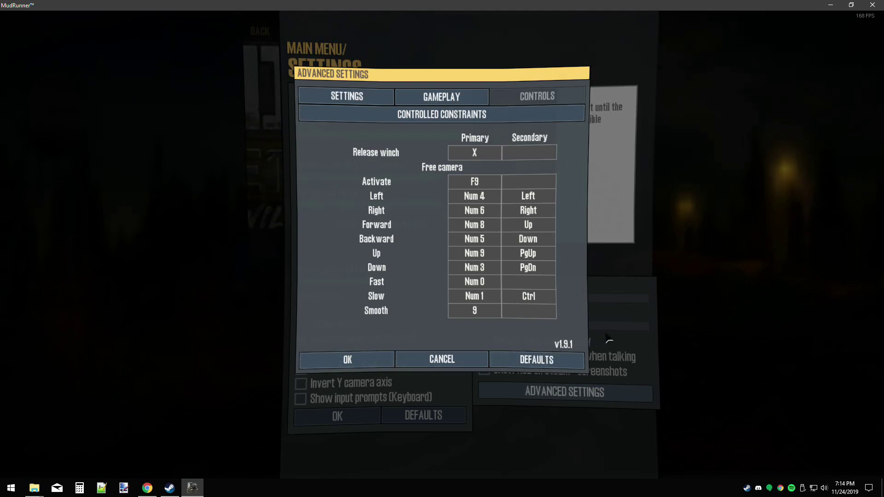
click(378, 367)
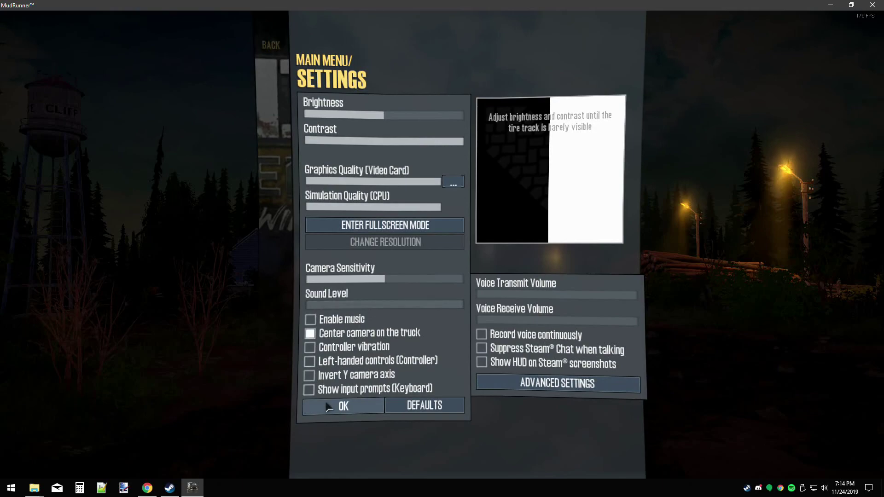
click(328, 406)
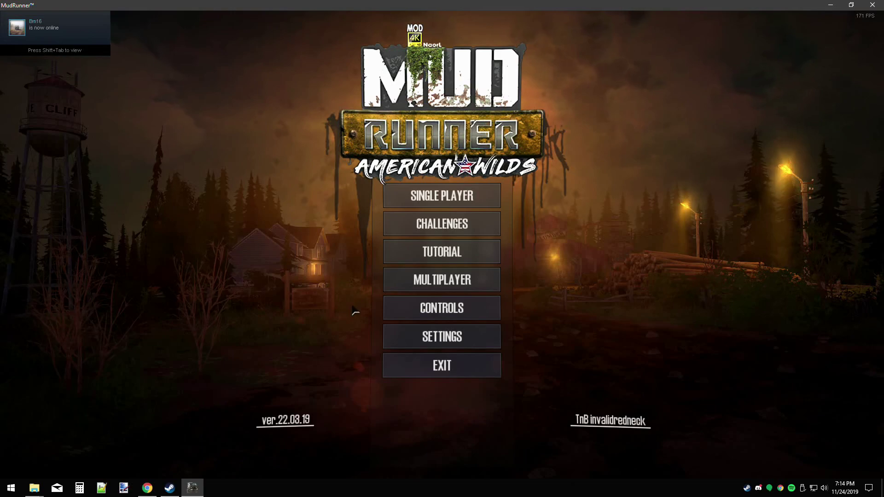
Switch to Chrome to view the SpinTiresMod How To Install and Discussion forum thread, and return to the game's main menu.
click(392, 335)
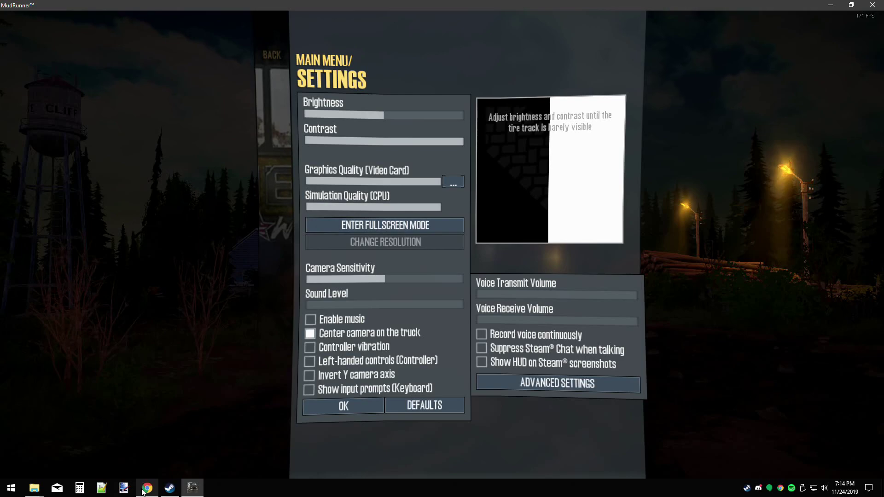
mouse_move(148, 489)
click(152, 453)
click(59, 7)
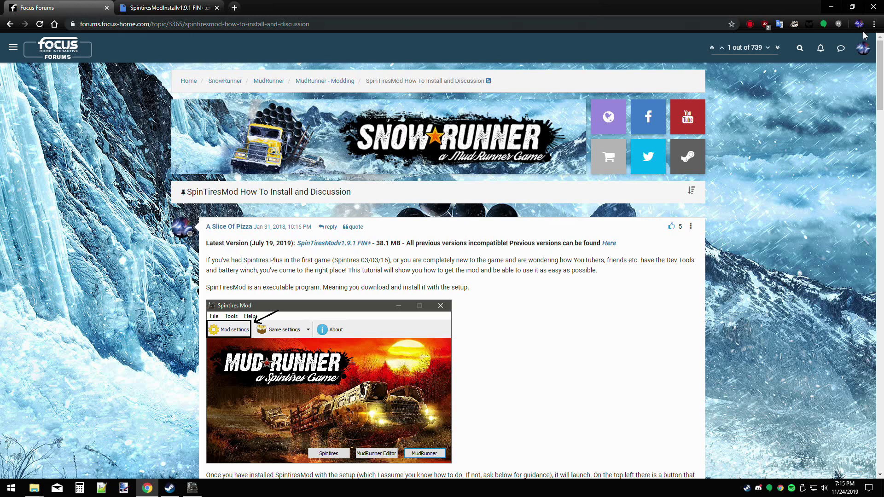
click(832, 7)
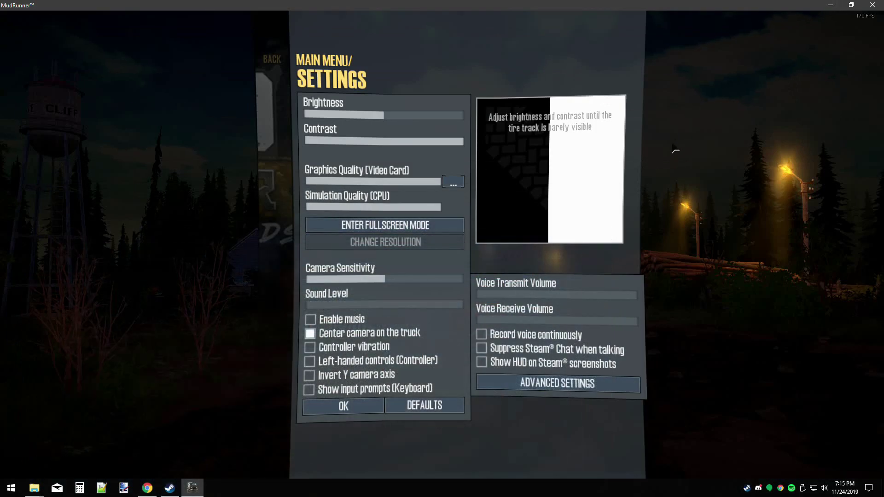
click(329, 411)
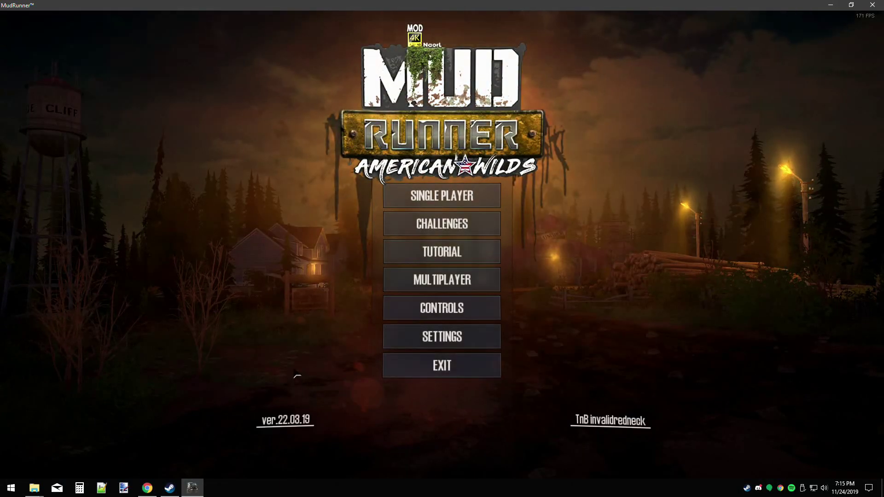